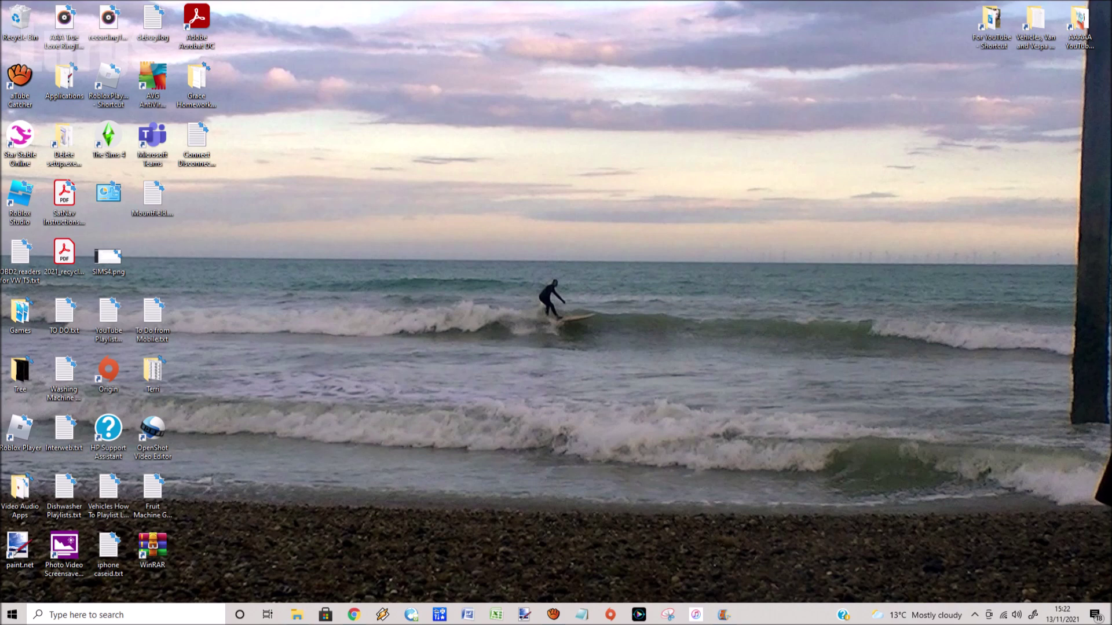
Step: Launch Chrome and open Settings from the three-dot menu
click(353, 615)
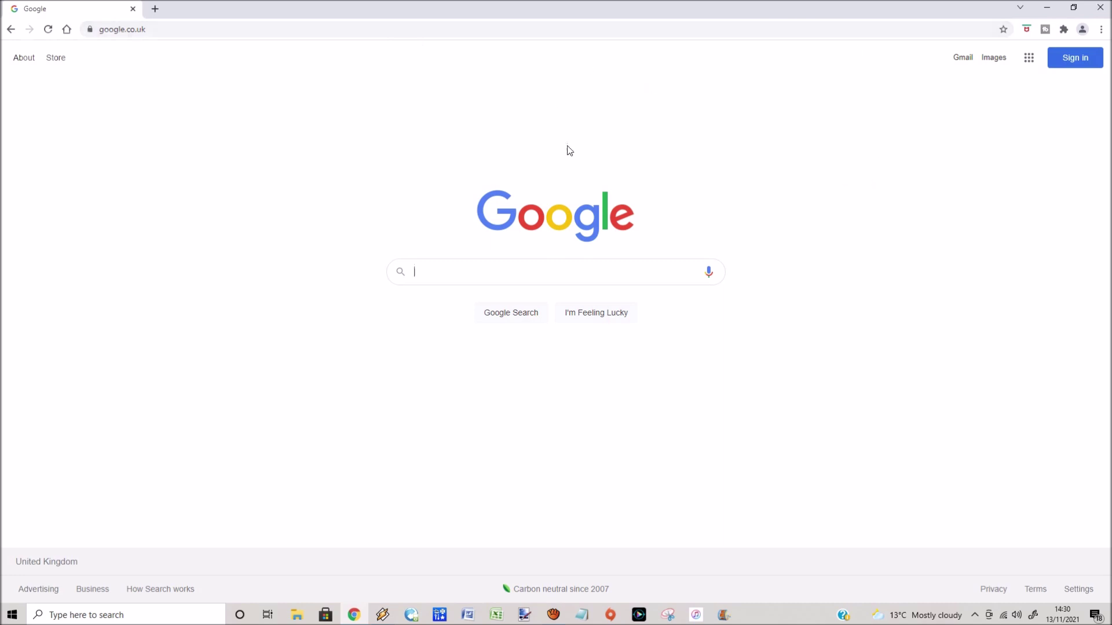
click(1102, 30)
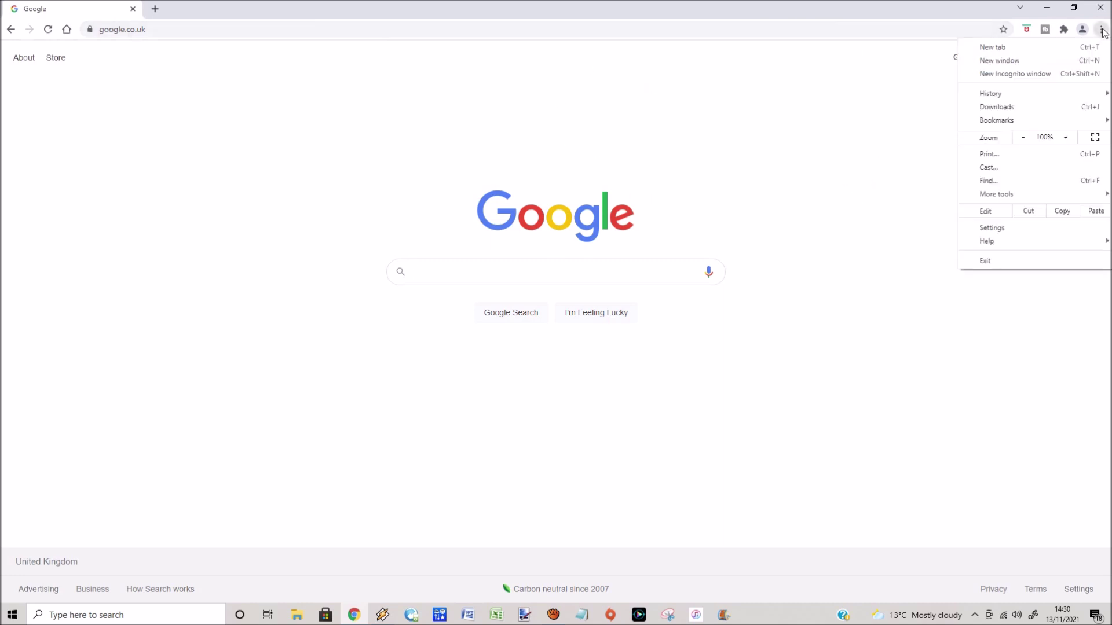
click(996, 229)
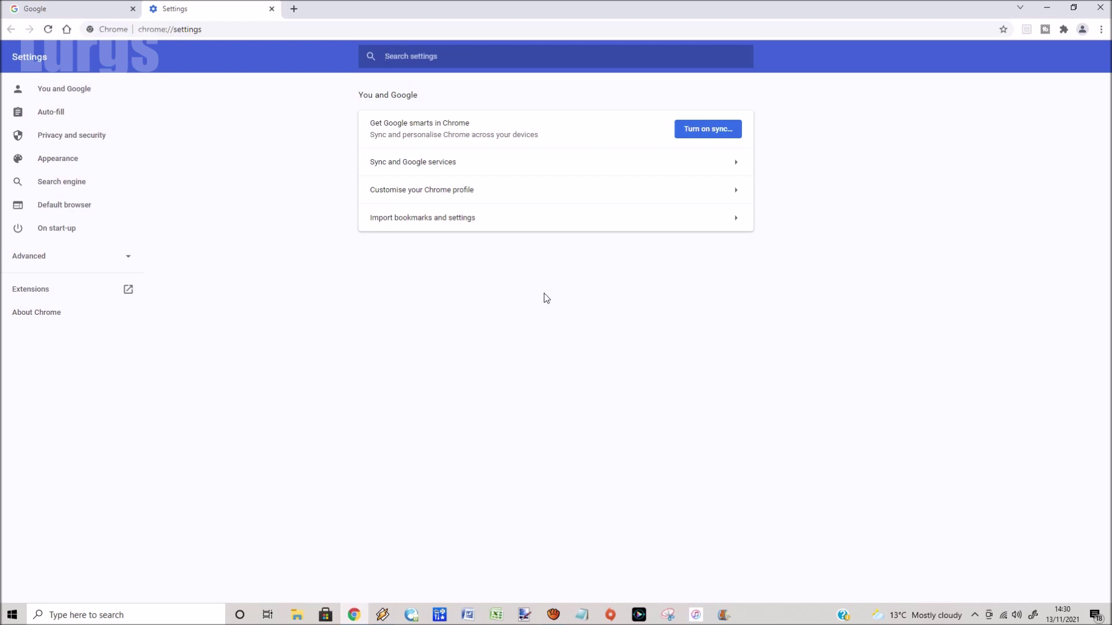
Step: Switch on Show bookmarks bar under Advanced > Appearance settings
click(128, 258)
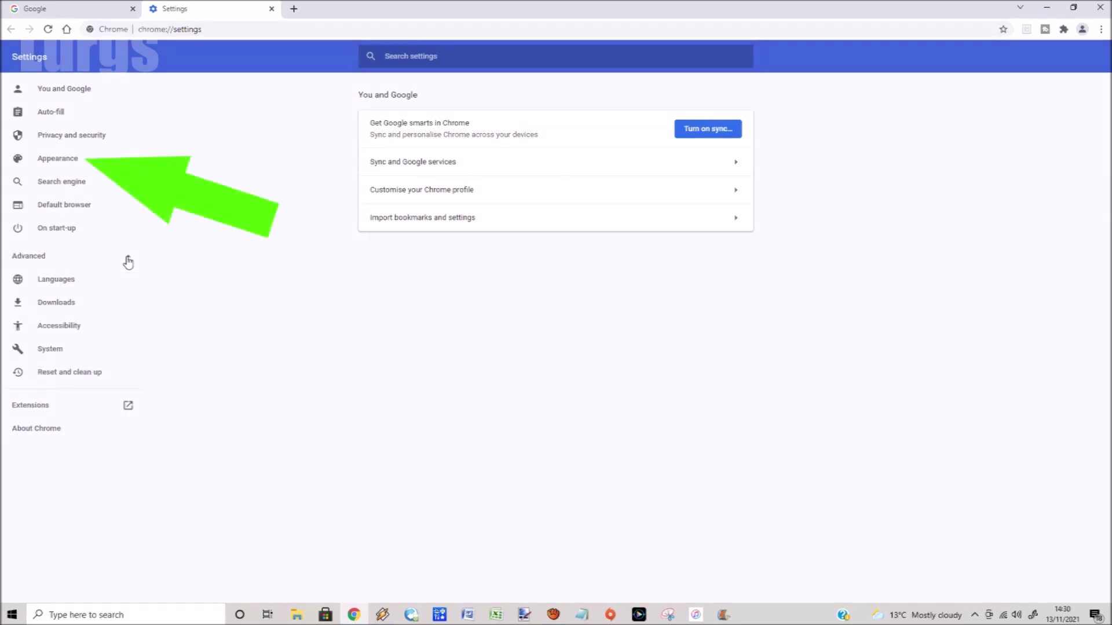
click(72, 165)
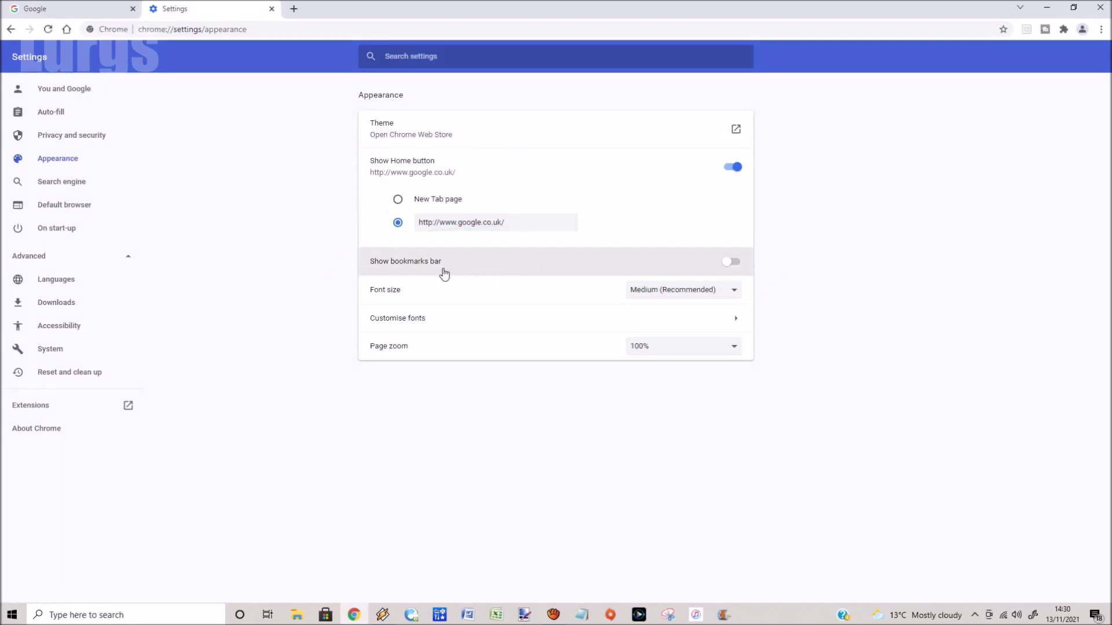
click(729, 265)
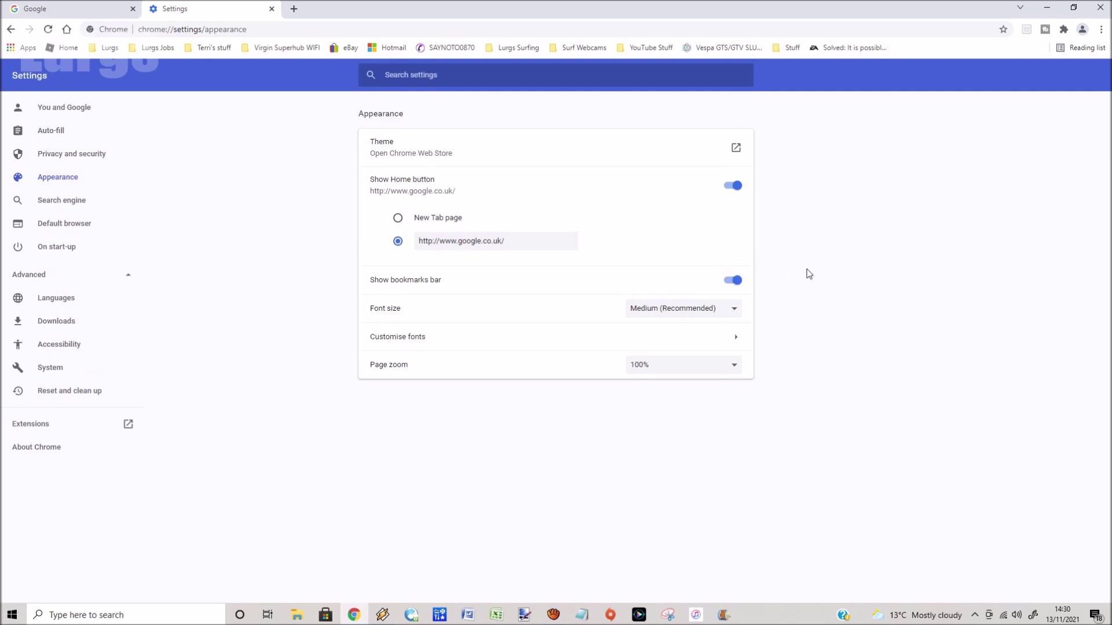
Step: Close Chrome and relaunch it to confirm the bookmarks bar persists
click(1101, 10)
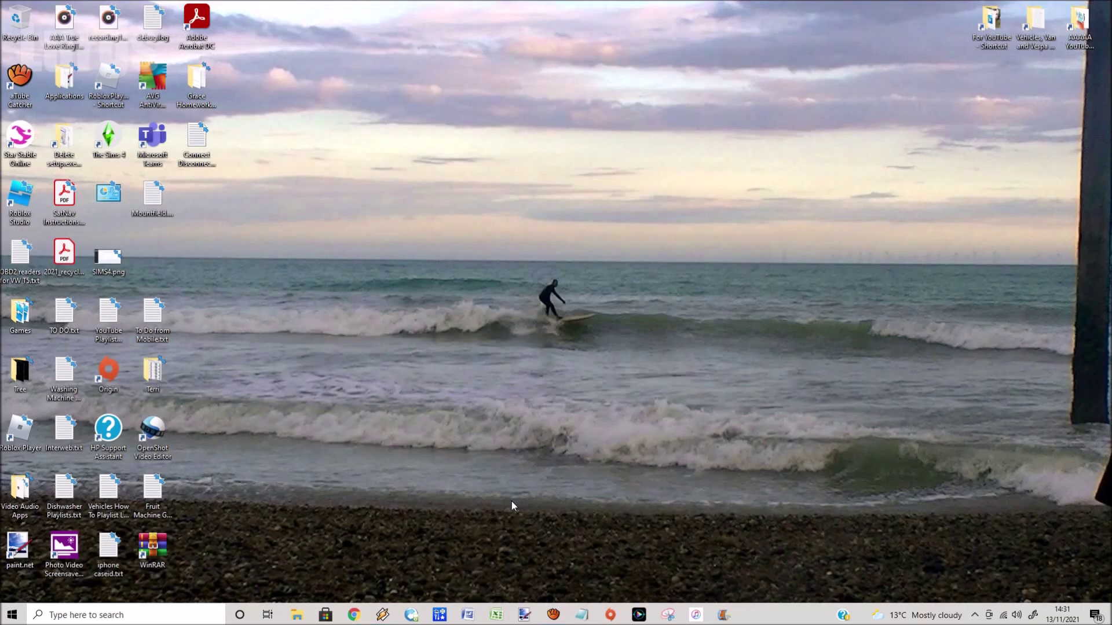
click(363, 617)
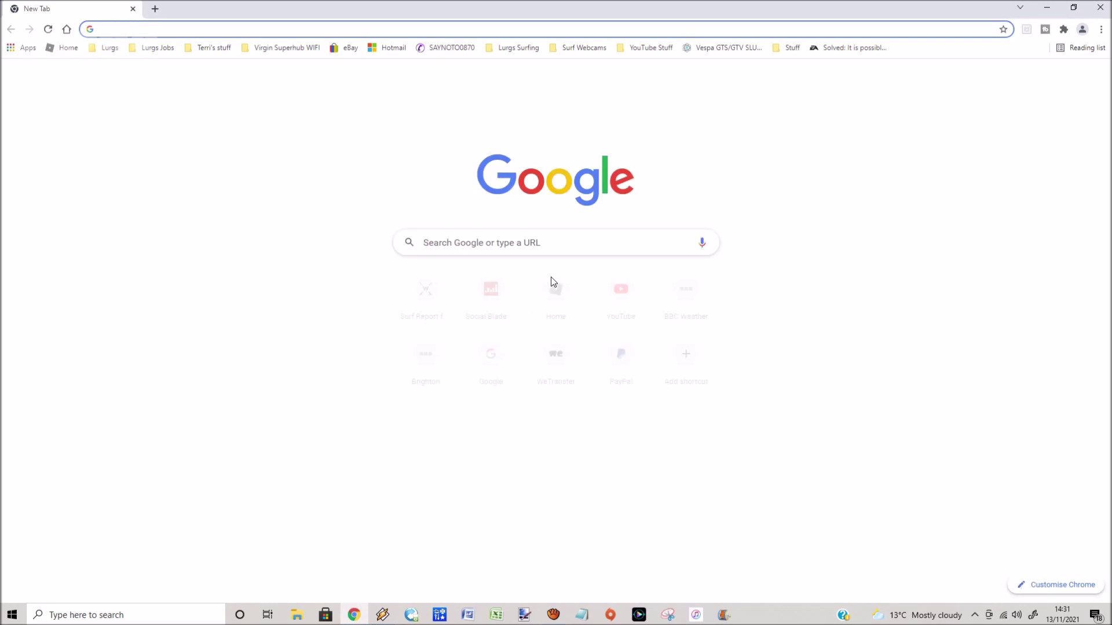